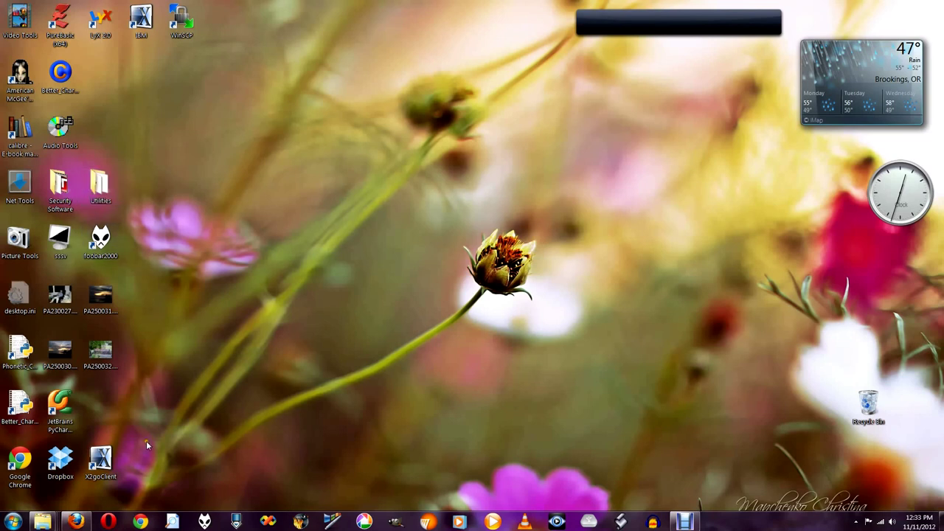
Start the X2Go client and log in to the IBM session with the account password.
{"action": "left_click", "coordinate": [100, 458]}
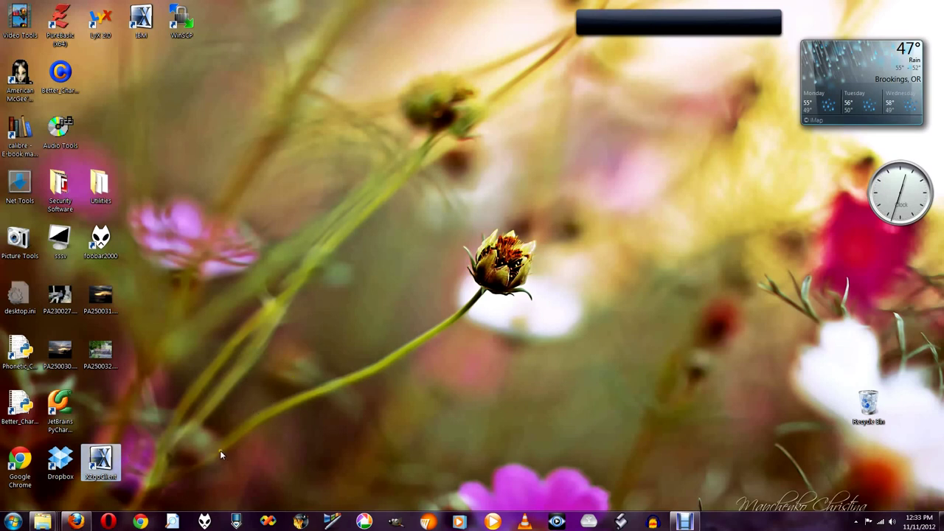
{"action": "double_click", "coordinate": [112, 462]}
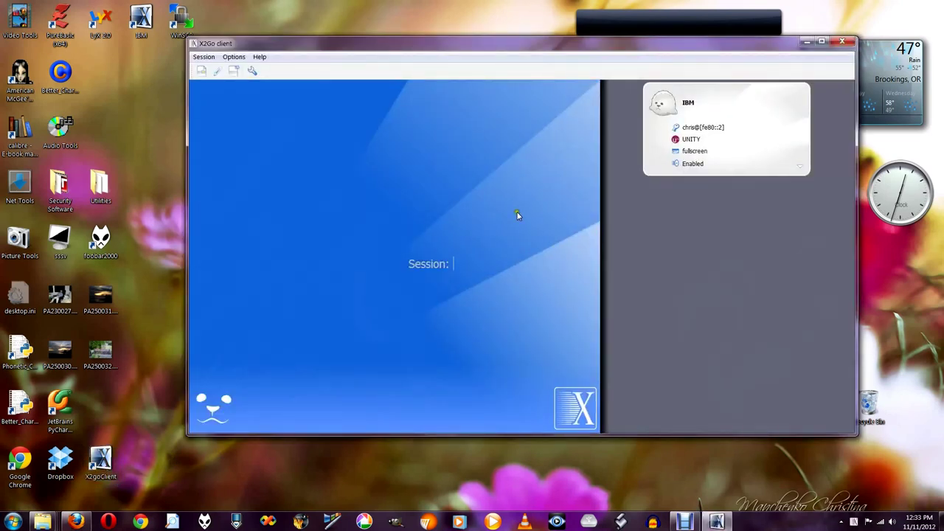
{"action": "left_click", "coordinate": [667, 104]}
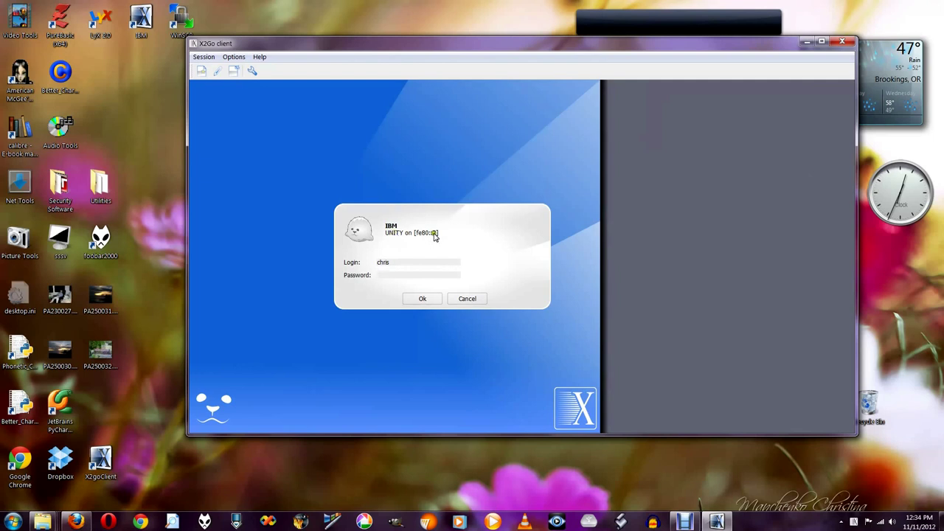
{"action": "left_click", "coordinate": [395, 274]}
{"action": "type", "text": "********"}
{"action": "left_click", "coordinate": [422, 299]}
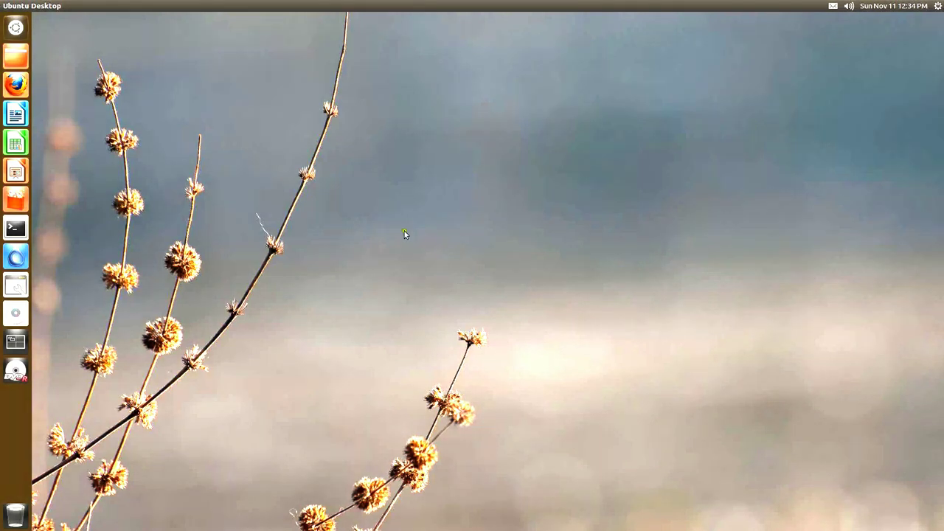
Open a terminal on the Ubuntu desktop, restore it from its maximized size and enlarge its text by two zoom levels.
{"action": "left_click", "coordinate": [16, 228]}
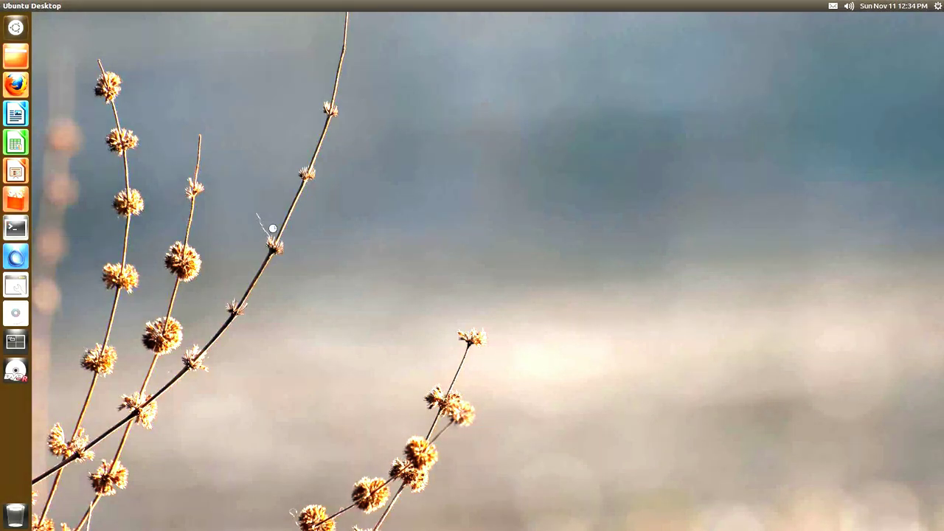
{"action": "double_click", "coordinate": [151, 19]}
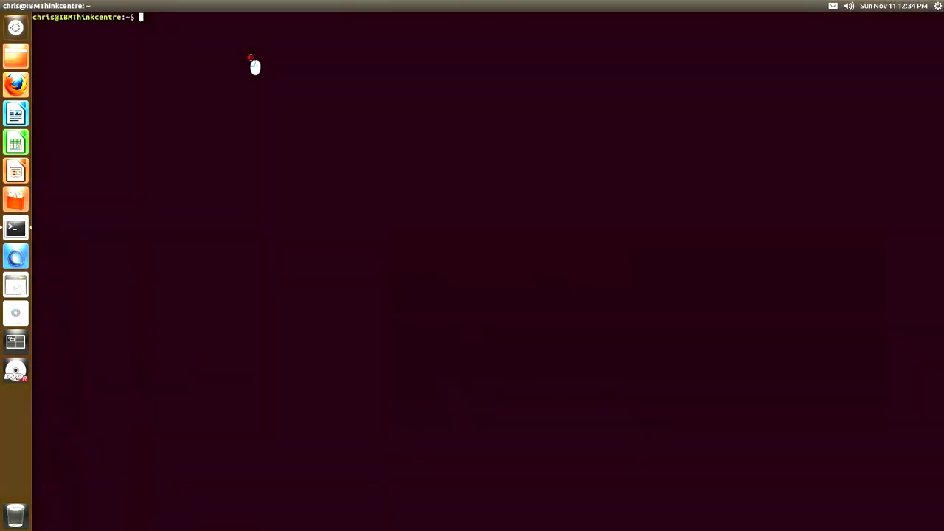
{"action": "double_click", "coordinate": [215, 6]}
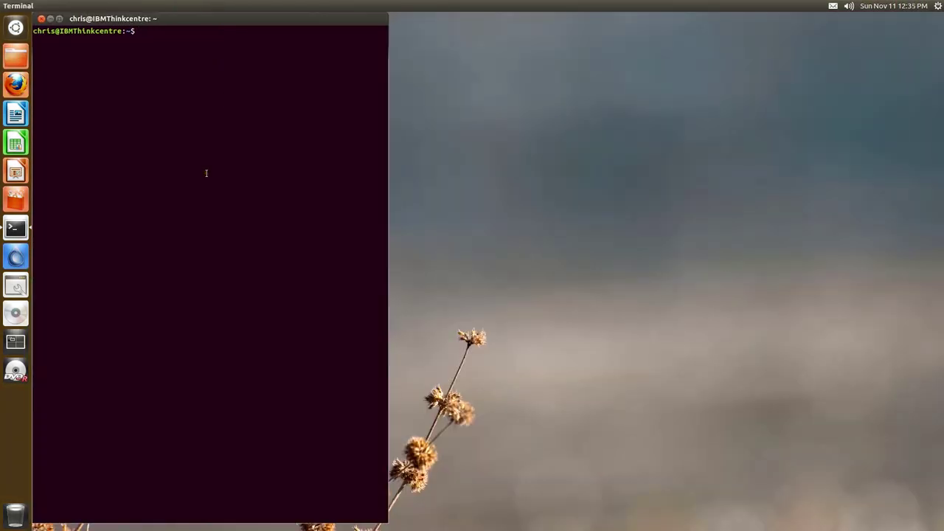
{"action": "key", "text": "ctrl+plus"}
{"action": "key", "text": "ctrl+plus"}
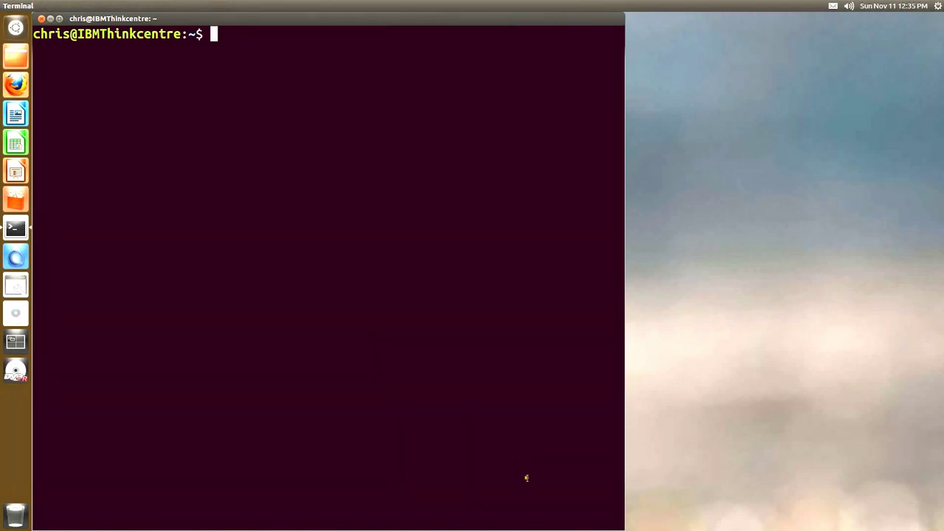
Change to the directory /usr/local/src/RAII/ and list its contents.
{"action": "type", "text": "cd /usr/"}
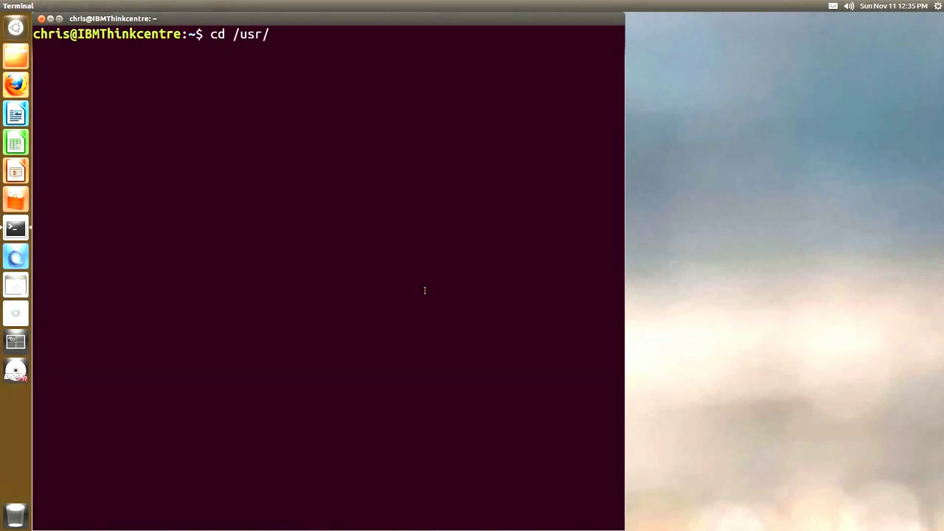
{"action": "type", "text": "loc"}
{"action": "key", "text": "Tab"}
{"action": "type", "text": "src"}
{"action": "key", "text": "Tab"}
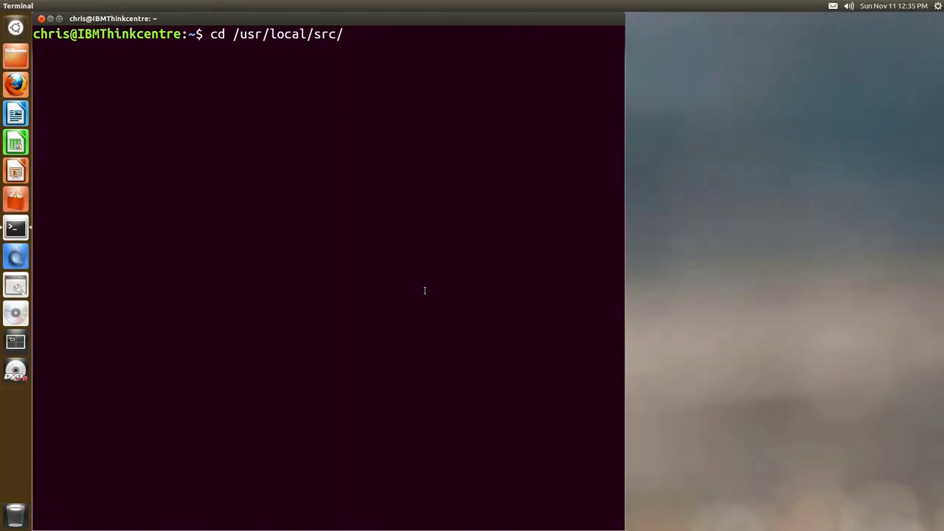
{"action": "type", "text": "R"}
{"action": "key", "text": "Tab"}
{"action": "key", "text": "Return"}
{"action": "type", "text": "l"}
{"action": "key", "text": "Return"}
Unlock the 'Default' keyring with its password.
{"action": "type", "text": "emac"}
{"action": "key", "text": "BackSpace"}
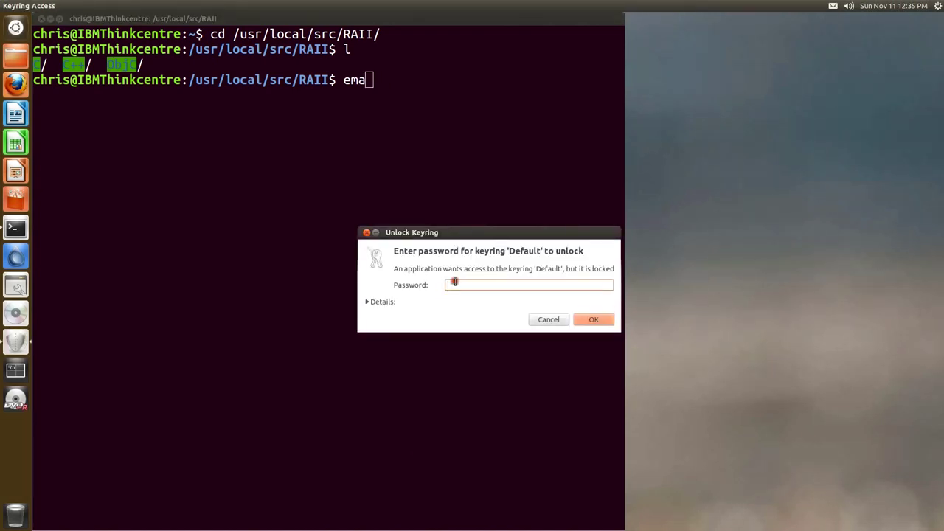
{"action": "type", "text": "*****"}
{"action": "key", "text": "Return"}
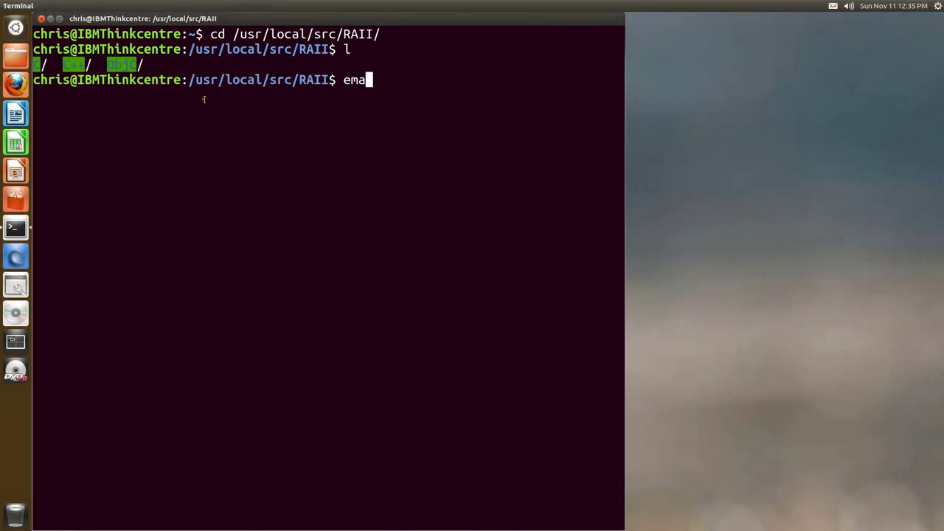
Discard the partly entered command, change to the C++/ subdirectory and list its files.
{"action": "key", "text": "BackSpace"}
{"action": "key", "text": "BackSpace"}
{"action": "key", "text": "BackSpace"}
{"action": "type", "text": "cd C"}
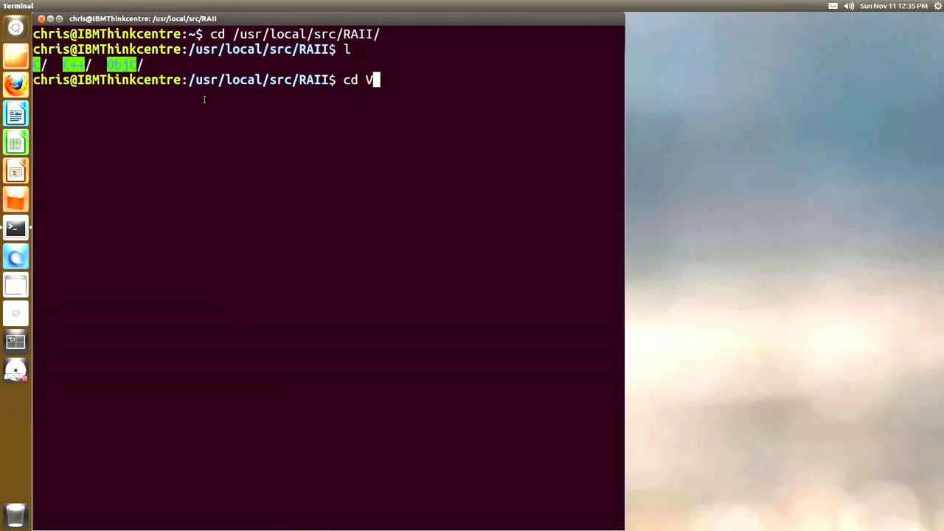
{"action": "key", "text": "BackSpace"}
{"action": "type", "text": "C++/"}
{"action": "key", "text": "Return"}
{"action": "type", "text": "l;"}
{"action": "key", "text": "Return"}
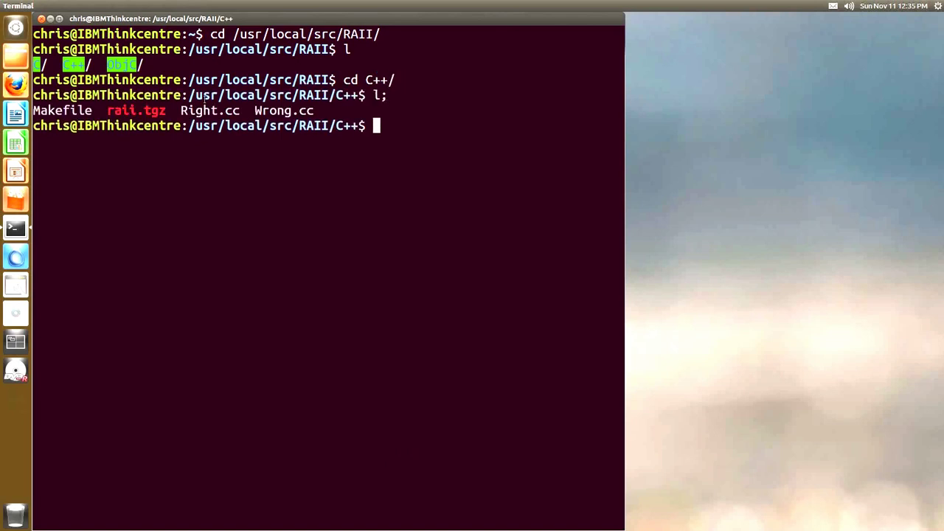
Build and run the C++ example programs with make.
{"action": "type", "text": "amke"}
{"action": "key", "text": "BackSpace"}
{"action": "key", "text": "BackSpace"}
{"action": "key", "text": "BackSpace"}
{"action": "key", "text": "BackSpace"}
{"action": "type", "text": "make"}
{"action": "key", "text": "Return"}
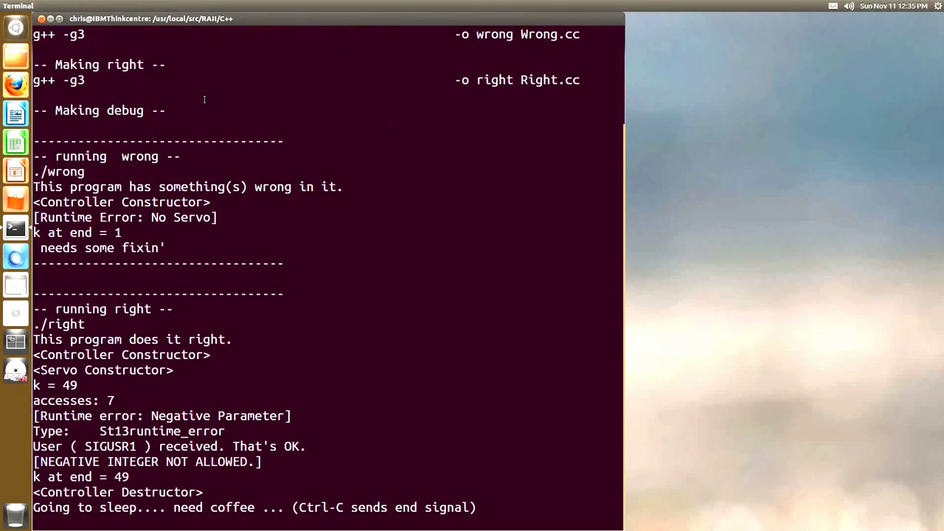
Suspend the running make job and resume it in the background with bg.
{"action": "key", "text": "ctrl+z"}
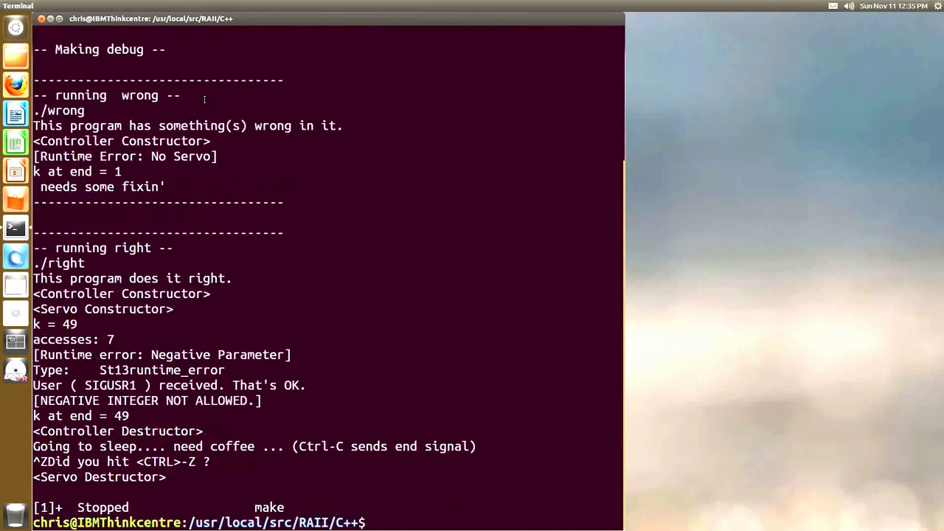
{"action": "type", "text": "bg"}
{"action": "key", "text": "Return"}
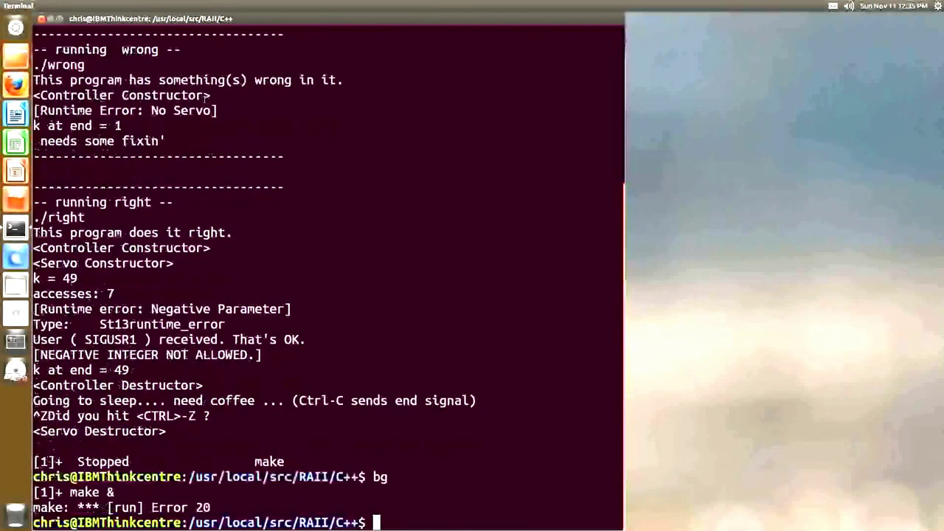
Clear the terminal and list the files in the C++ directory.
{"action": "type", "text": "clear"}
{"action": "key", "text": "Return"}
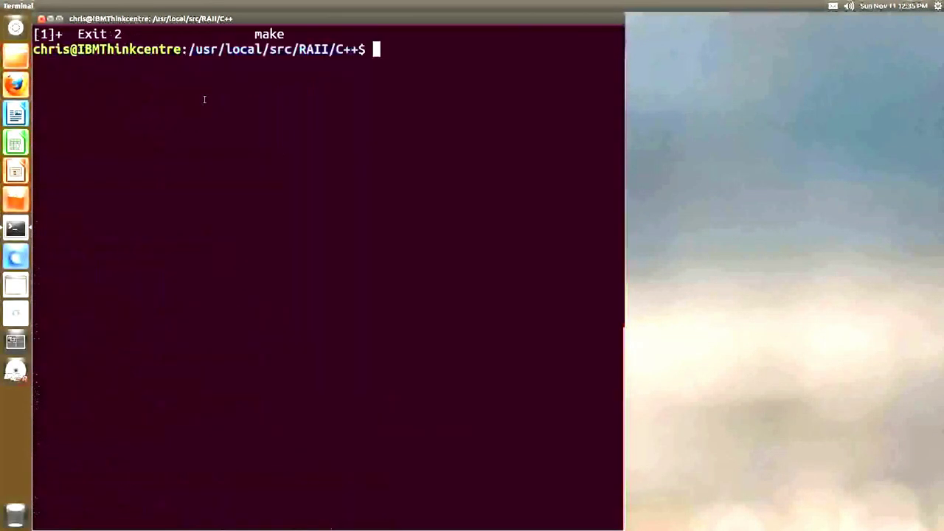
{"action": "type", "text": "l"}
{"action": "key", "text": "Return"}
Open Right.cc in Emacs as a background process.
{"action": "type", "text": "emacs Right.cc"}
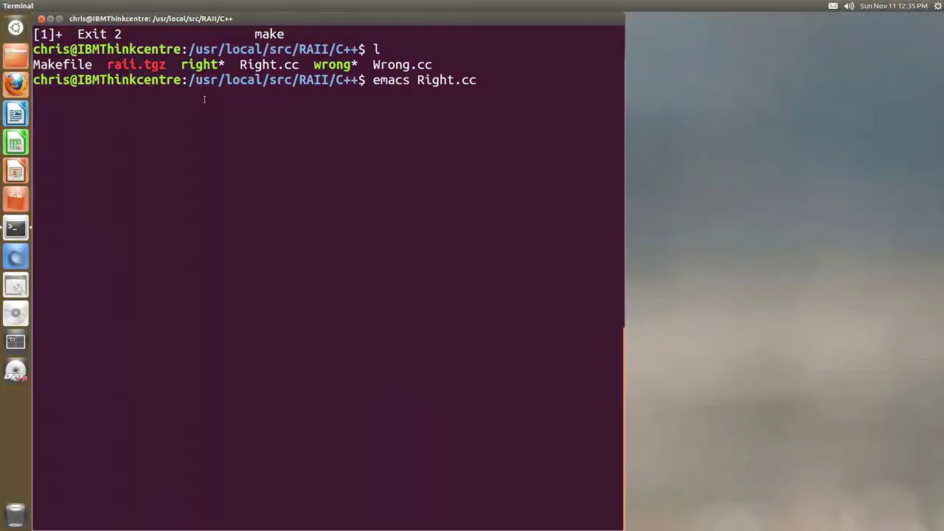
{"action": "type", "text": " &"}
{"action": "key", "text": "Return"}
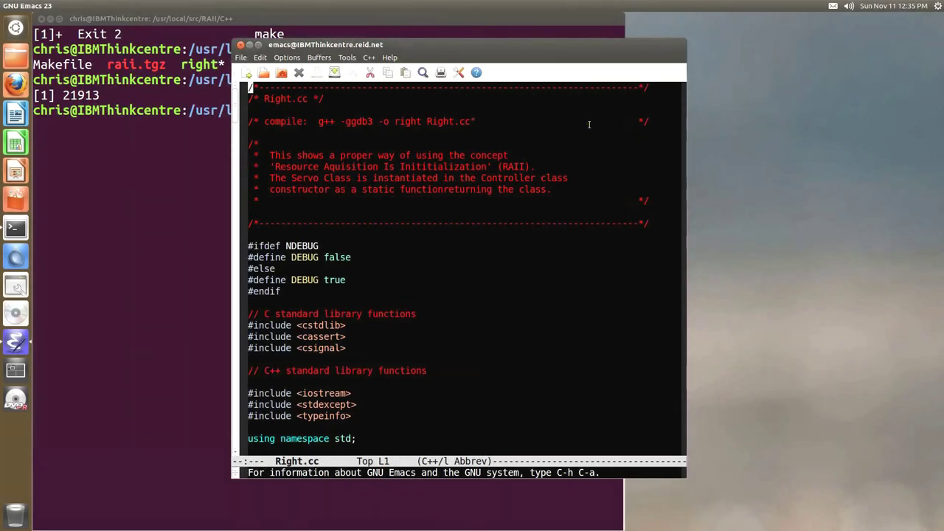
Look through Right.cc from the header comments past the signal handler to the Servo and Controller classes.
{"action": "key", "text": "Down"}
{"action": "key", "text": "Down"}
{"action": "key", "text": "Down"}
{"action": "key", "text": "Down"}
{"action": "key", "text": "Down"}
{"action": "key", "text": "Down"}
{"action": "key", "text": "Down"}
{"action": "key", "text": "Down"}
{"action": "key", "text": "Down"}
{"action": "key", "text": "Down"}
{"action": "key", "text": "Down"}
{"action": "key", "text": "Down"}
{"action": "key", "text": "Down"}
{"action": "key", "text": "Down"}
{"action": "key", "text": "Down"}
{"action": "key", "text": "Down"}
{"action": "key", "text": "Down"}
{"action": "key", "text": "Down"}
{"action": "key", "text": "Down"}
{"action": "key", "text": "Down"}
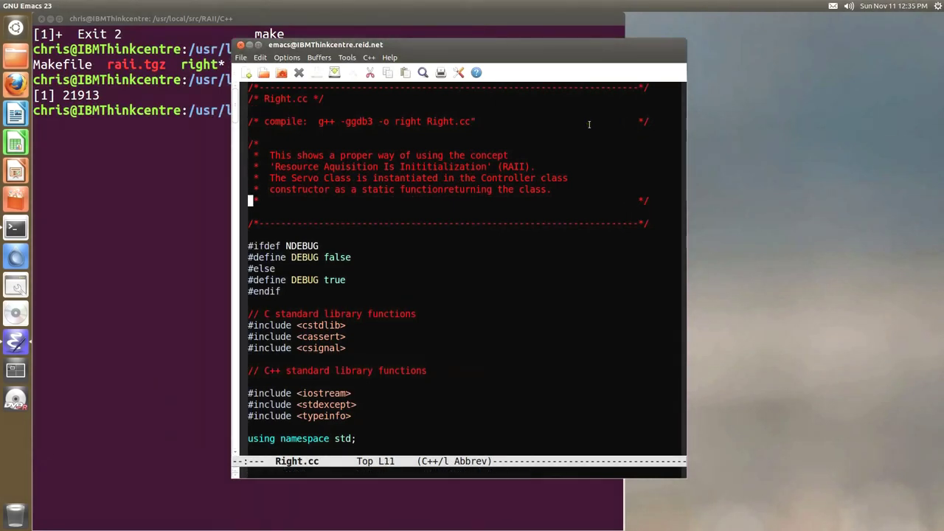
{"action": "key", "text": "Down"}
{"action": "key", "text": "Down"}
{"action": "key", "text": "Down"}
{"action": "key", "text": "Down"}
{"action": "key", "text": "Down"}
{"action": "key", "text": "Down"}
{"action": "key", "text": "Down"}
{"action": "key", "text": "Down"}
{"action": "key", "text": "Down"}
{"action": "key", "text": "Down"}
{"action": "key", "text": "Down"}
{"action": "key", "text": "Down"}
{"action": "key", "text": "Down"}
{"action": "key", "text": "Down"}
{"action": "key", "text": "Down"}
{"action": "key", "text": "Down"}
{"action": "key", "text": "Down"}
{"action": "key", "text": "Down"}
{"action": "key", "text": "Down"}
{"action": "key", "text": "Down"}
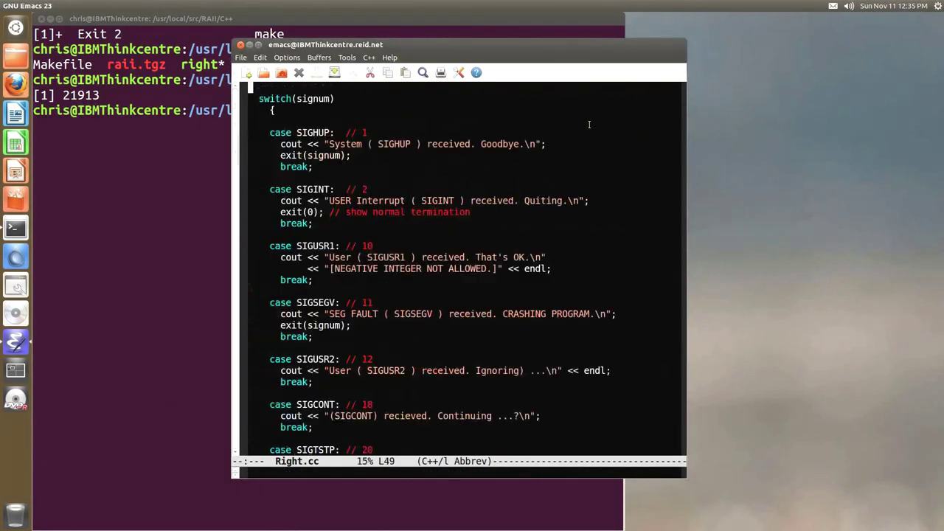
{"action": "scroll", "coordinate": [588, 124], "scroll_direction": "down", "scroll_amount": 10}
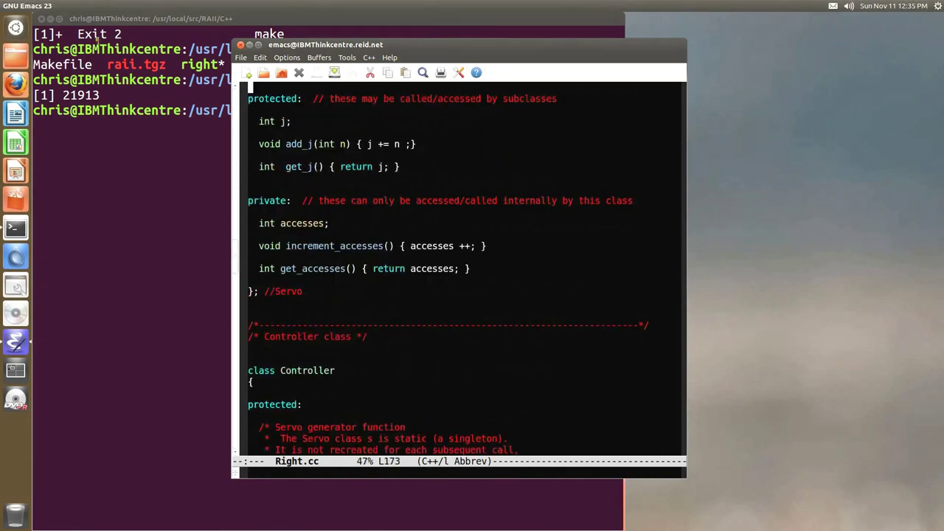
Launch Update Manager from the Dash's recent apps and bring the terminal window to the front.
{"action": "left_click", "coordinate": [14, 30]}
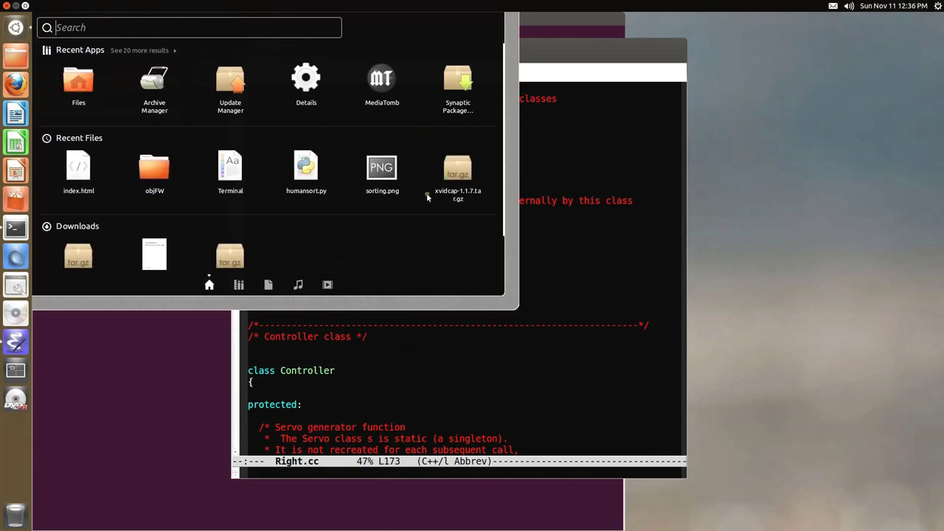
{"action": "key", "text": "Escape"}
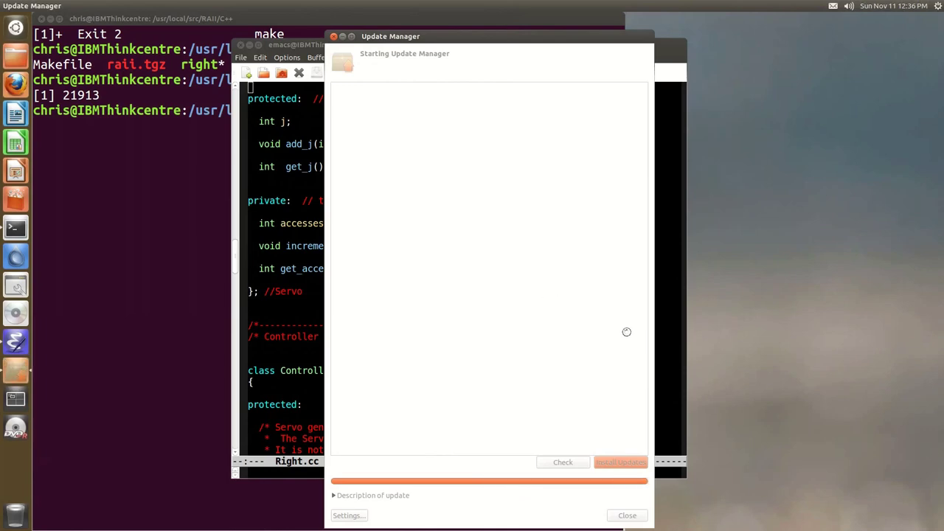
{"action": "left_click", "coordinate": [179, 164]}
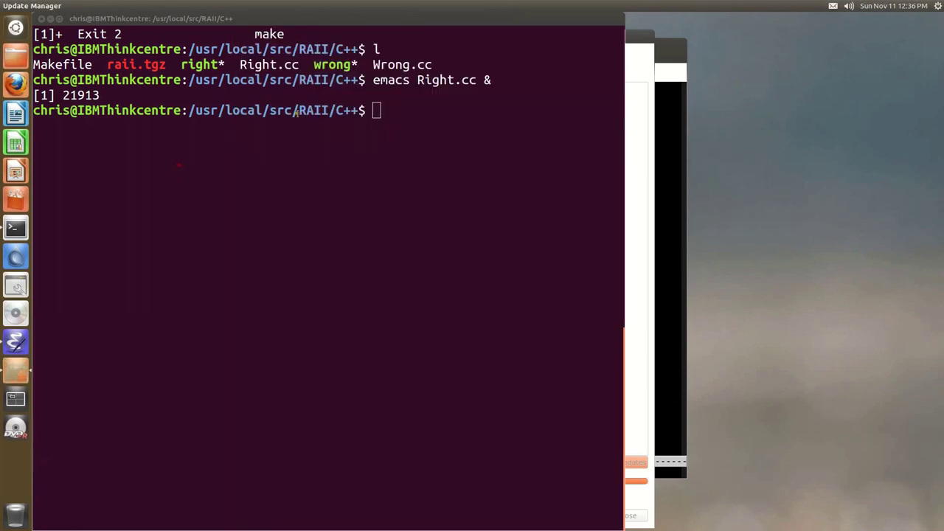
Return to the Emacs window and view the main function in Right.cc.
{"action": "left_click", "coordinate": [684, 44]}
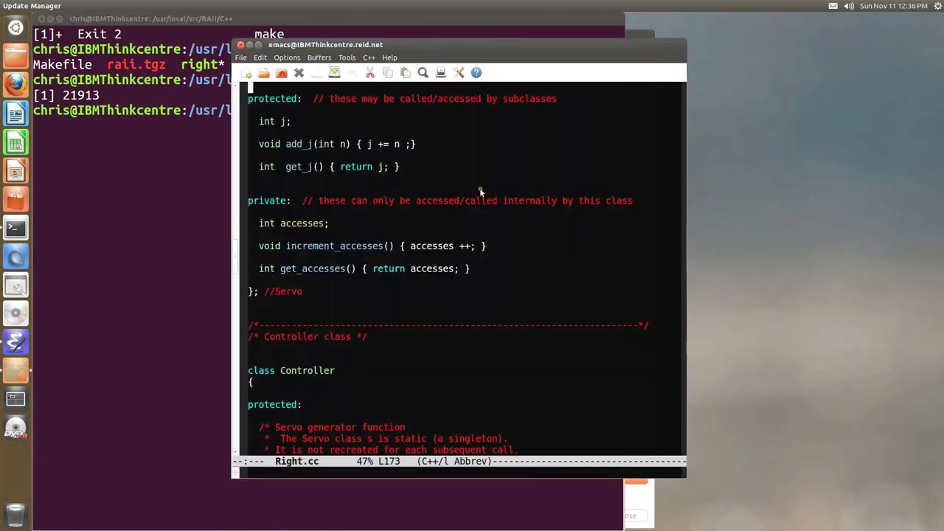
{"action": "key", "text": "Page_Down"}
{"action": "key", "text": "Page_Down"}
{"action": "key", "text": "Page_Down"}
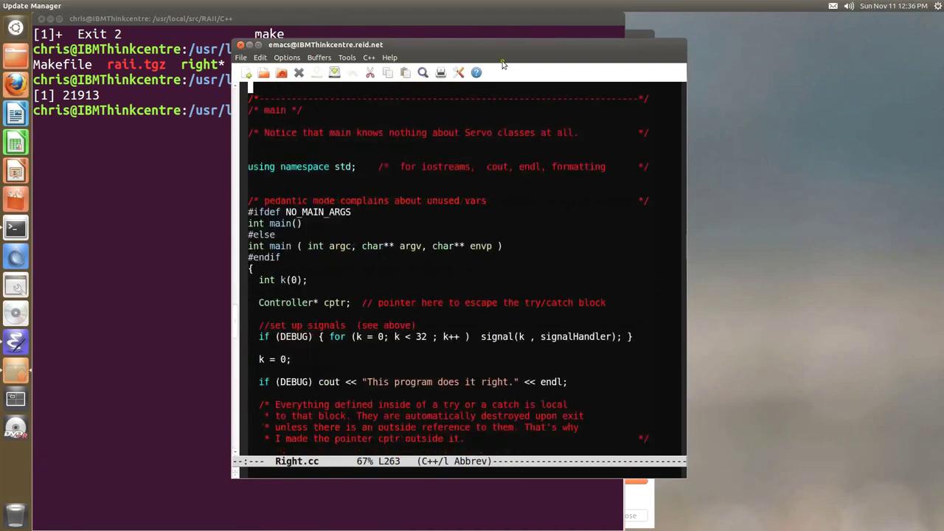
{"action": "left_click", "coordinate": [241, 58]}
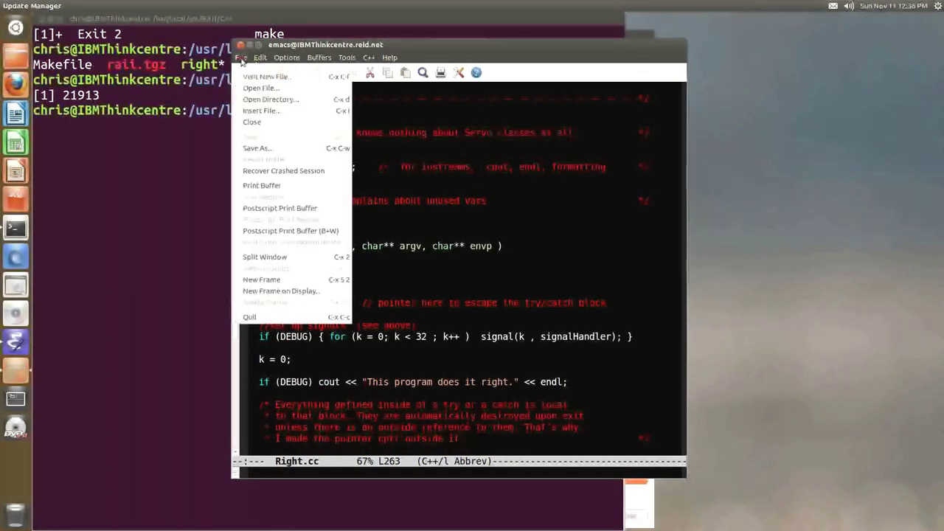
{"action": "left_click", "coordinate": [242, 57]}
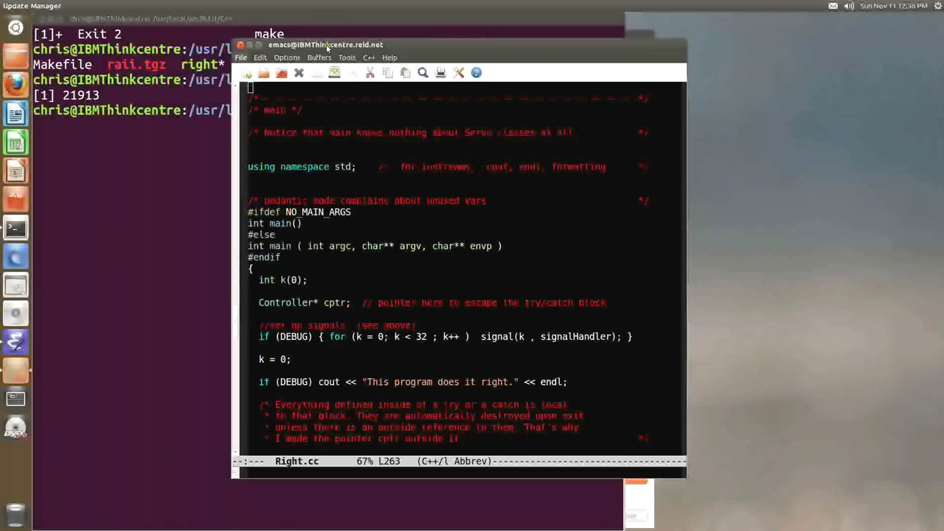
{"action": "key", "text": "ctrl+x"}
{"action": "key", "text": "ctrl+f"}
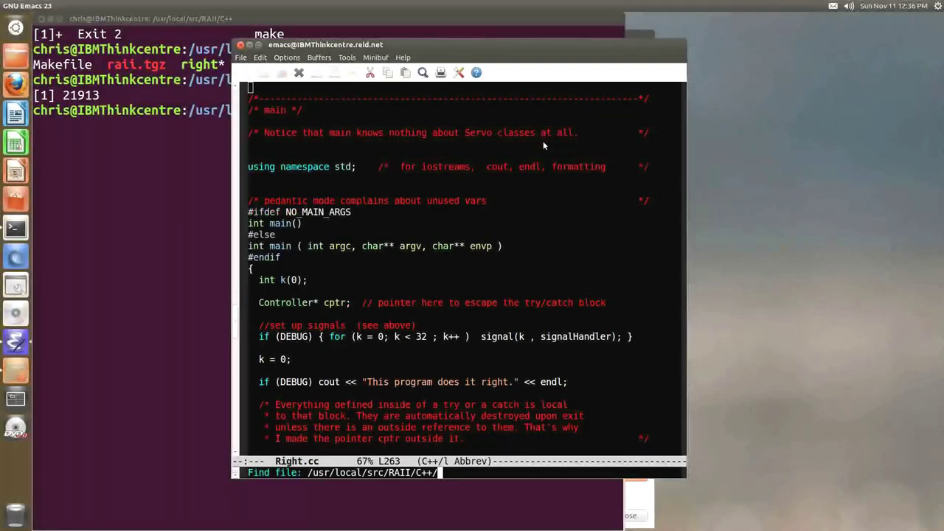
{"action": "key", "text": "ctrl+g"}
Run the Emacs compile command with make and view the end of the compilation output.
{"action": "key", "text": "alt+x"}
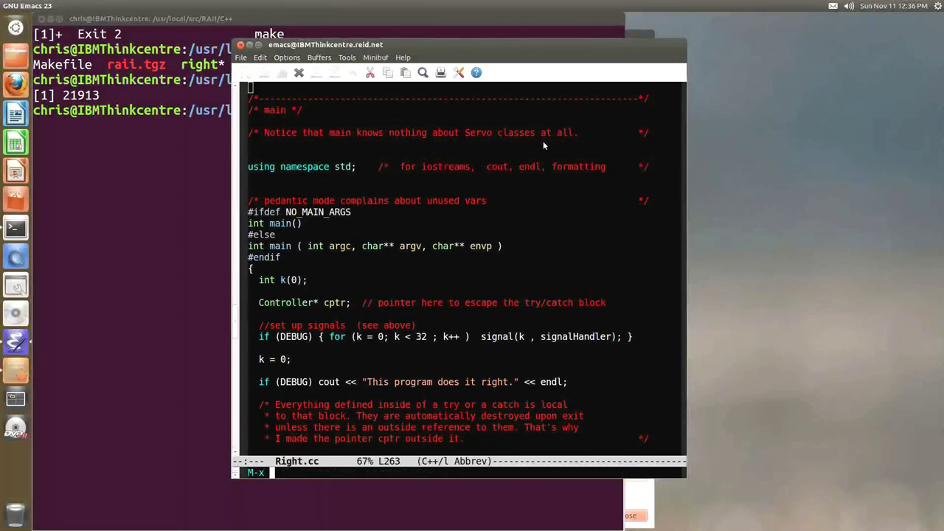
{"action": "type", "text": "compile"}
{"action": "key", "text": "Return"}
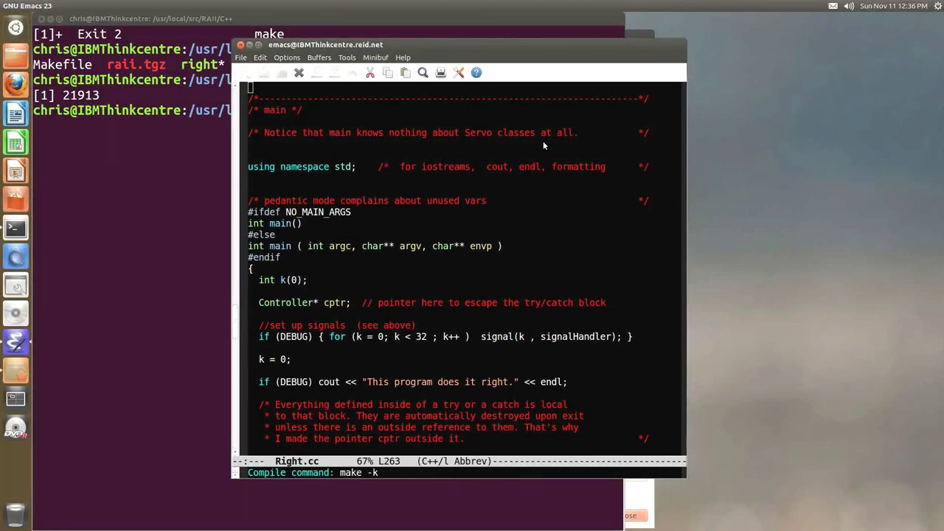
{"action": "key", "text": "BackSpace"}
{"action": "key", "text": "BackSpace"}
{"action": "key", "text": "Return"}
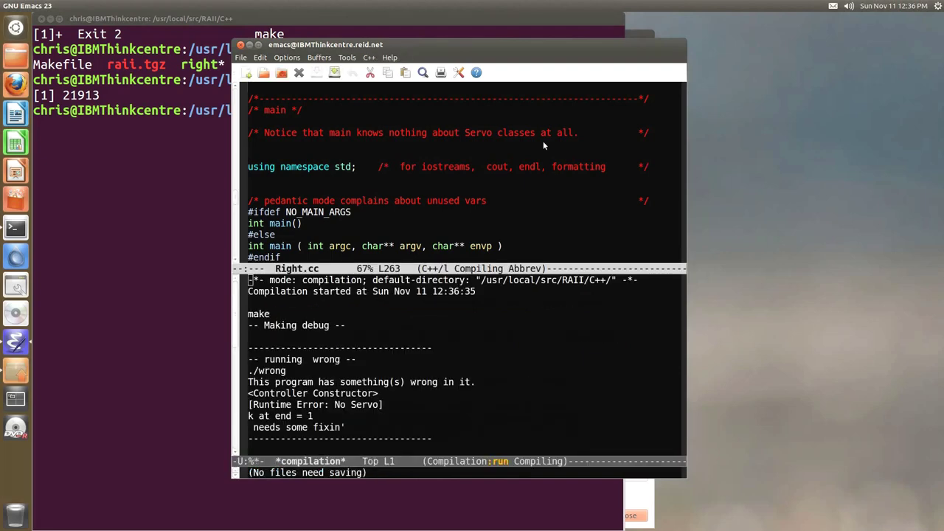
{"action": "scroll", "coordinate": [440, 331], "scroll_direction": "down", "scroll_amount": 6}
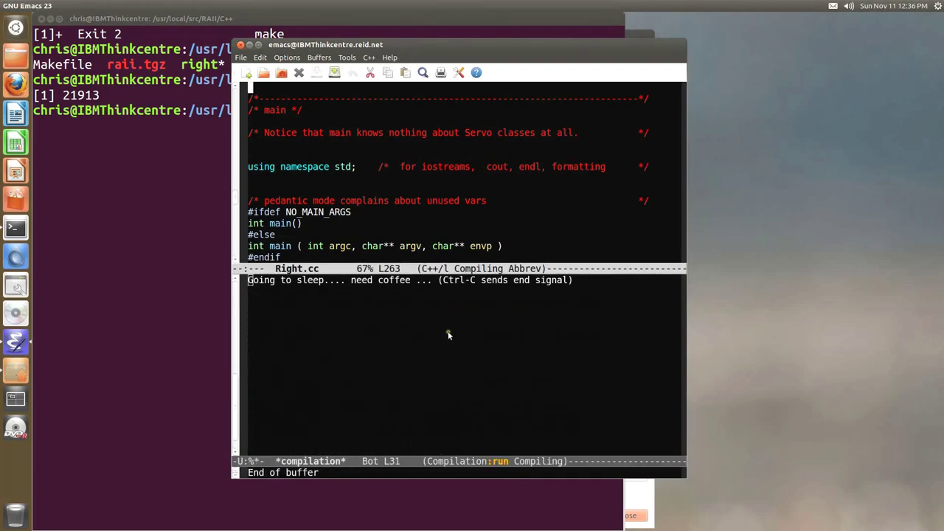
Check the start of the compilation output, then close Emacs and kill its active compile process.
{"action": "scroll", "coordinate": [464, 329], "scroll_direction": "up", "scroll_amount": 6}
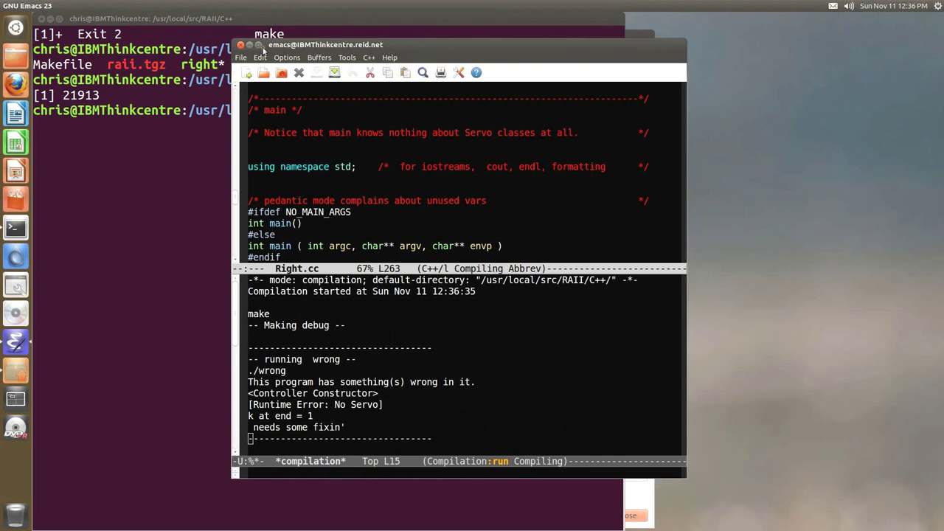
{"action": "left_click", "coordinate": [240, 46]}
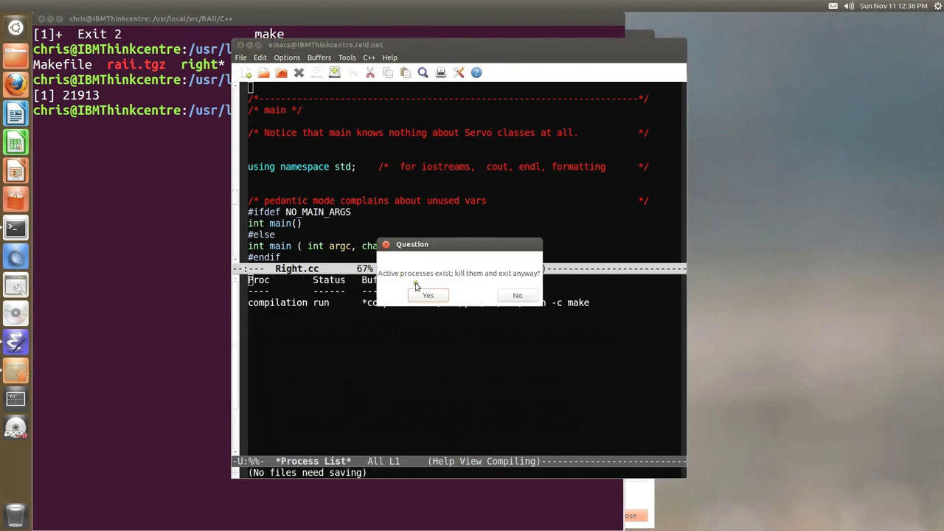
{"action": "left_click", "coordinate": [425, 295]}
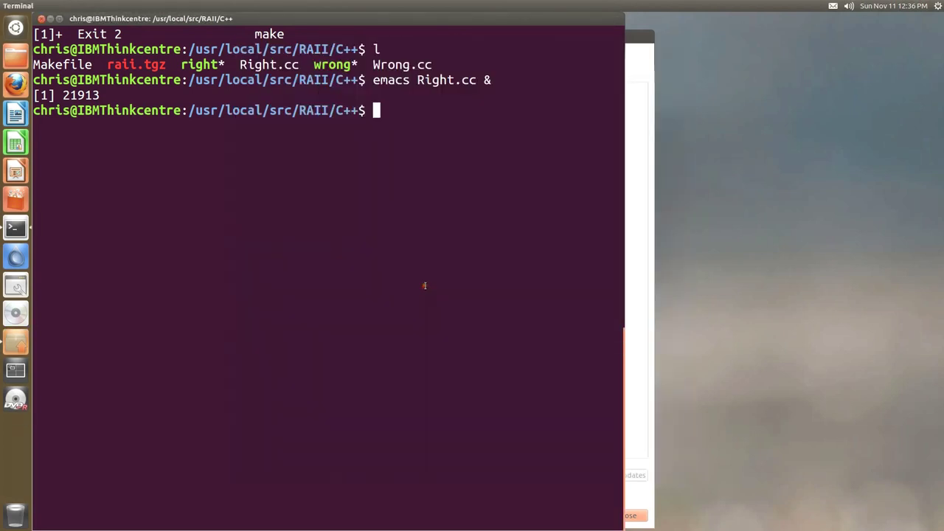
Search the system for FLAC files with the terminal command locate *.flac.
{"action": "type", "text": "locate *./flac"}
{"action": "key", "text": "Left"}
{"action": "key", "text": "Left"}
{"action": "key", "text": "Left"}
{"action": "key", "text": "Left"}
{"action": "key", "text": "BackSpace"}
{"action": "key", "text": "Return"}
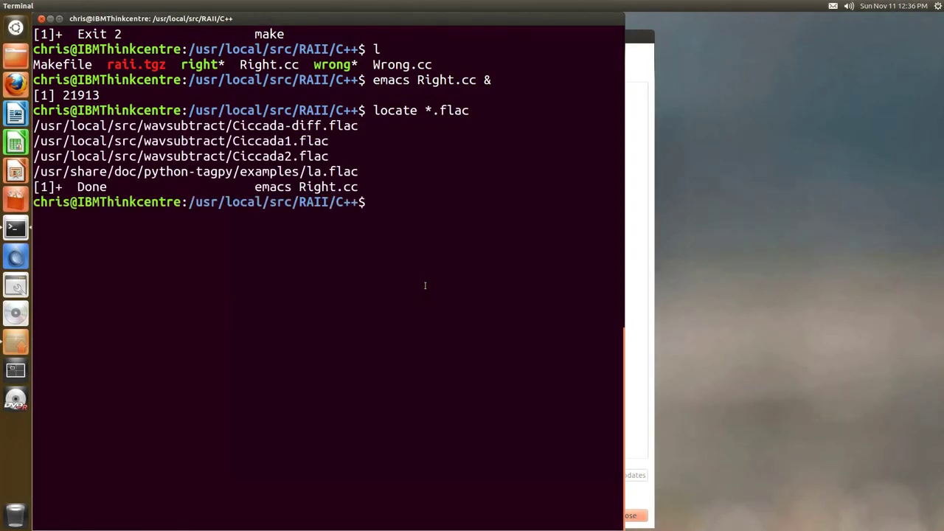
Change to the /usr/local/src/wavsubtract/ directory and list its contents with l.
{"action": "type", "text": "cd /usr/local/"}
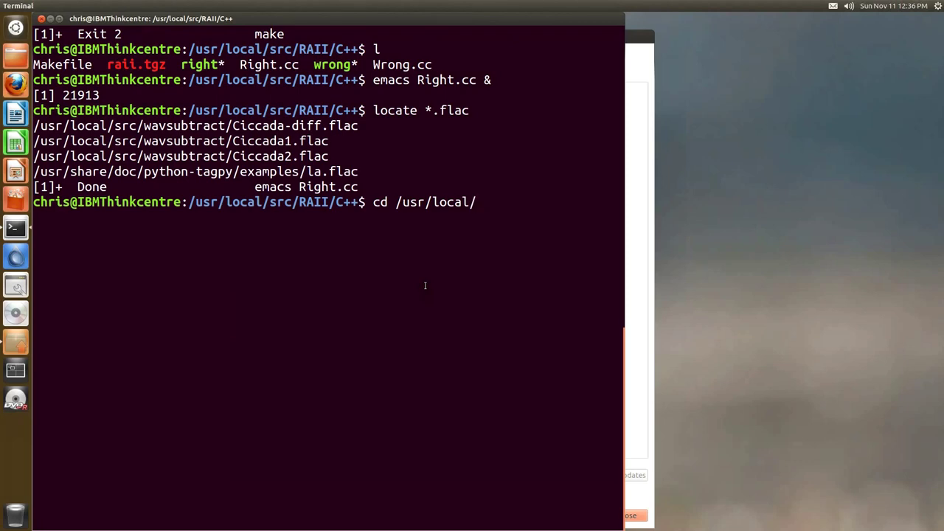
{"action": "type", "text": "src/wa"}
{"action": "key", "text": "Tab"}
{"action": "key", "text": "Return"}
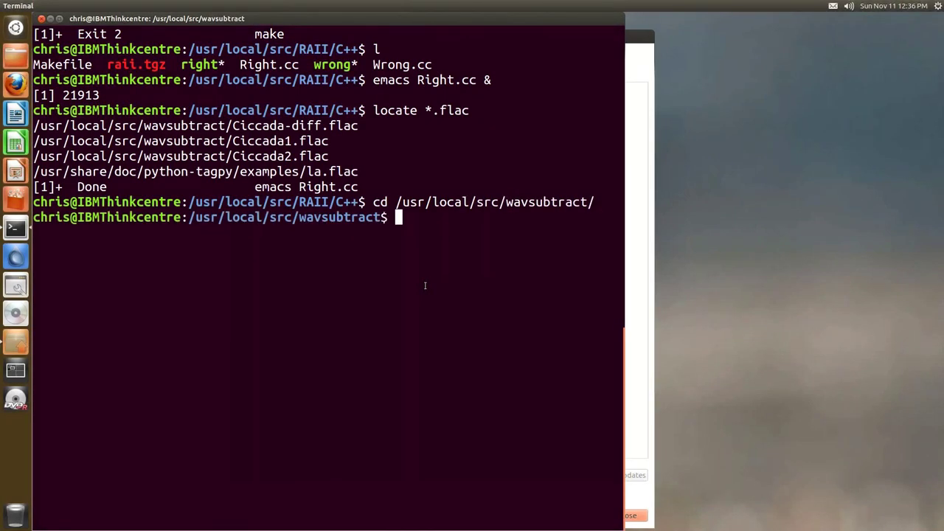
{"action": "type", "text": "l"}
{"action": "key", "text": "Return"}
Play Ciccada1.flac from the terminal with the play command, then abort the playback.
{"action": "type", "text": "play Ci"}
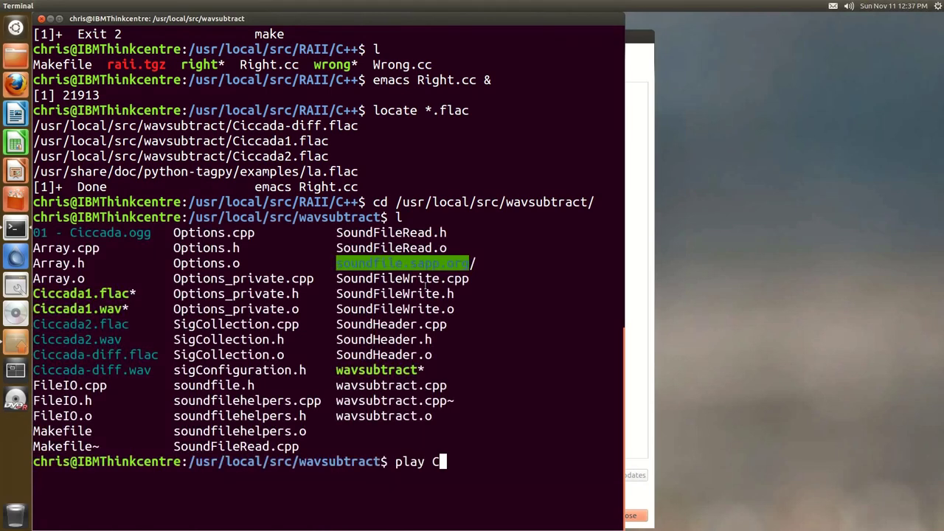
{"action": "key", "text": "Tab"}
{"action": "type", "text": "1.f"}
{"action": "key", "text": "Tab"}
{"action": "key", "text": "Return"}
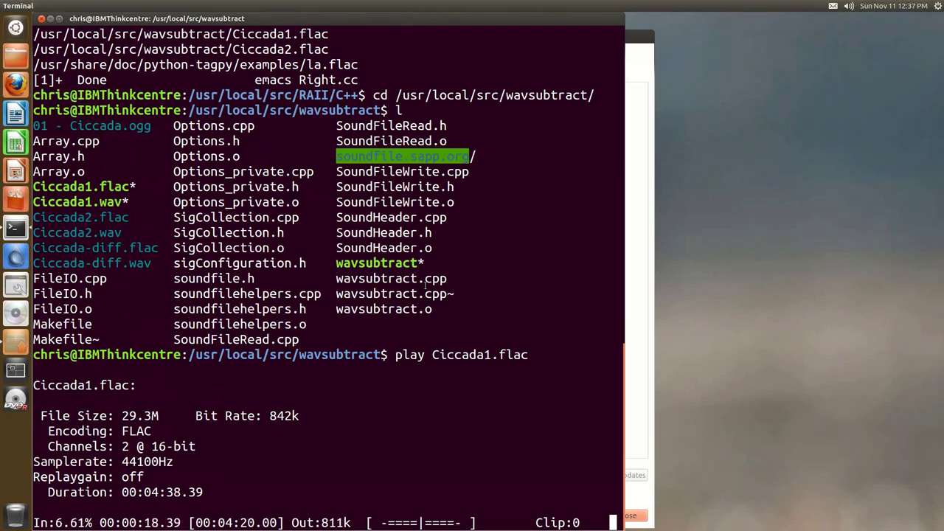
{"action": "key", "text": "ctrl+c"}
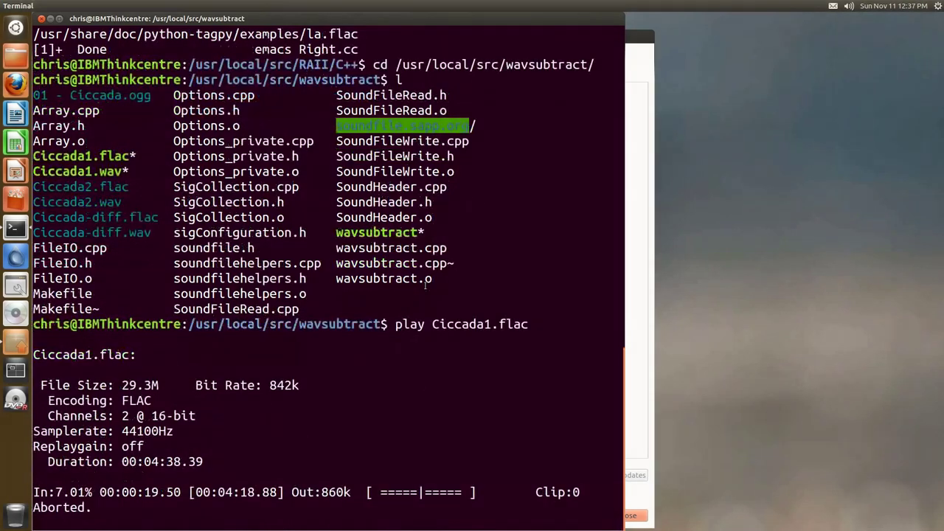
Exit the terminal session and close the Update Manager window.
{"action": "type", "text": "exit"}
{"action": "key", "text": "Return"}
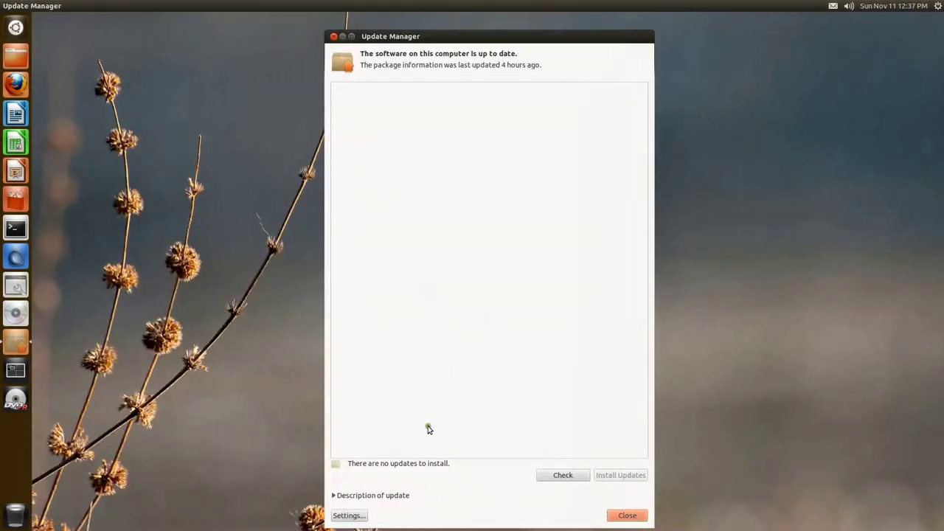
{"action": "left_click", "coordinate": [625, 514]}
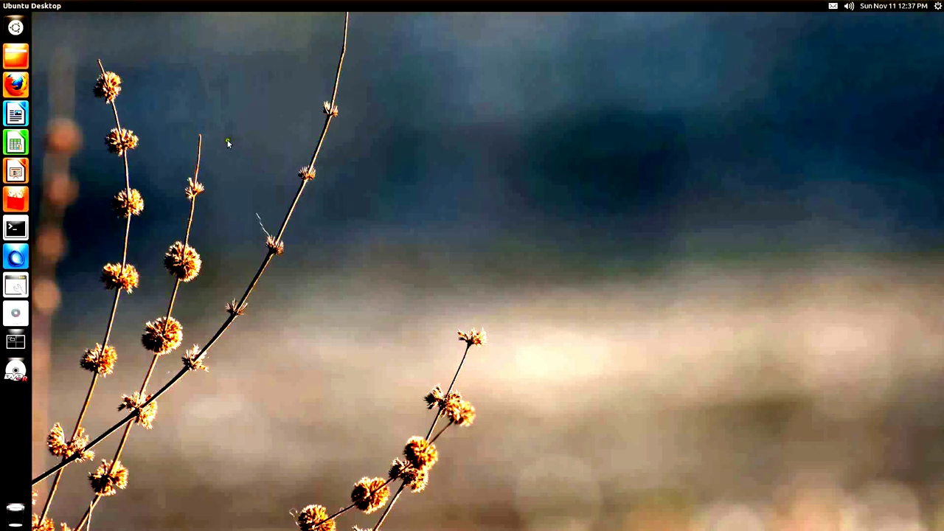
Log out of the remote Ubuntu desktop and show the session's detailed log in the X2Go client on Windows.
{"action": "left_click", "coordinate": [938, 6]}
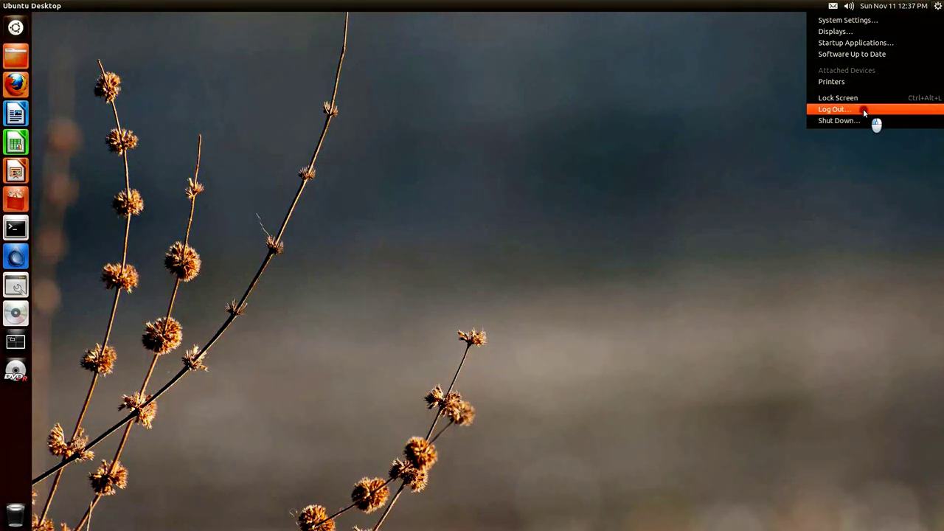
{"action": "left_click", "coordinate": [864, 111]}
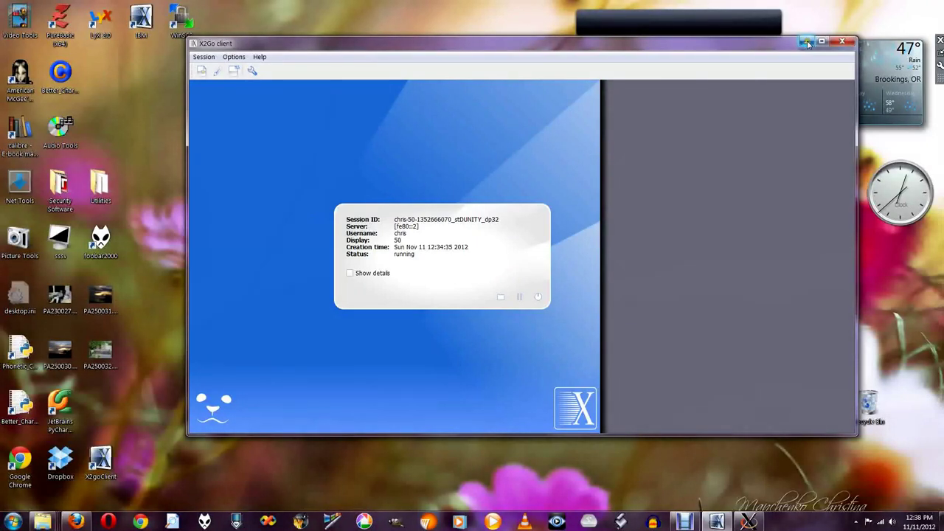
{"action": "left_click", "coordinate": [349, 273]}
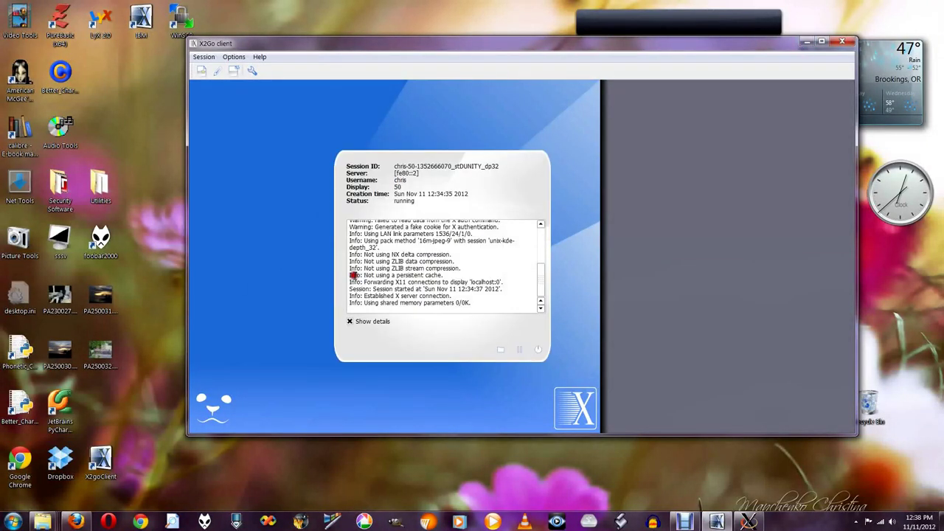
{"action": "mouse_move", "coordinate": [540, 284]}
{"action": "left_mouse_down"}
{"action": "mouse_move", "coordinate": [539, 236]}
{"action": "mouse_move", "coordinate": [537, 294]}
{"action": "left_mouse_up"}
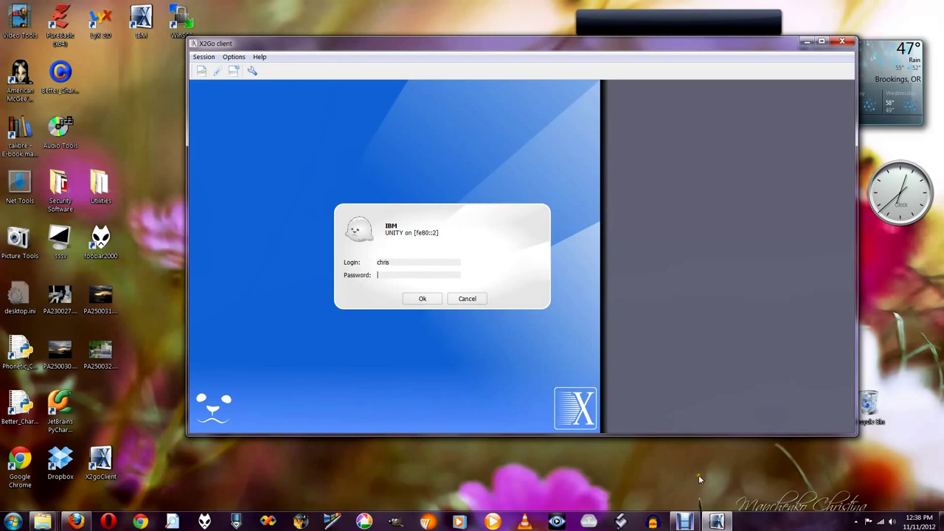
Close the X2Go client without logging in to the IBM session again.
{"action": "left_click", "coordinate": [716, 521]}
{"action": "left_click", "coordinate": [717, 521]}
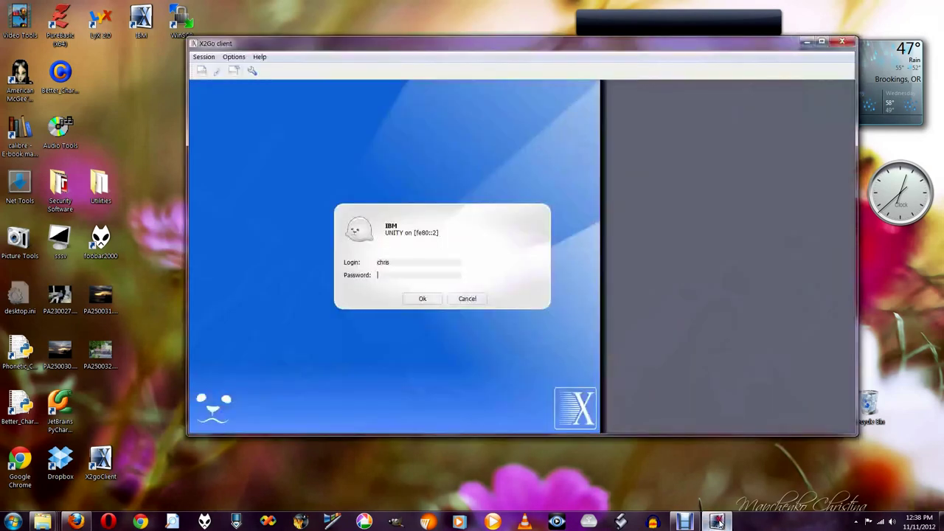
{"action": "mouse_move", "coordinate": [880, 76]}
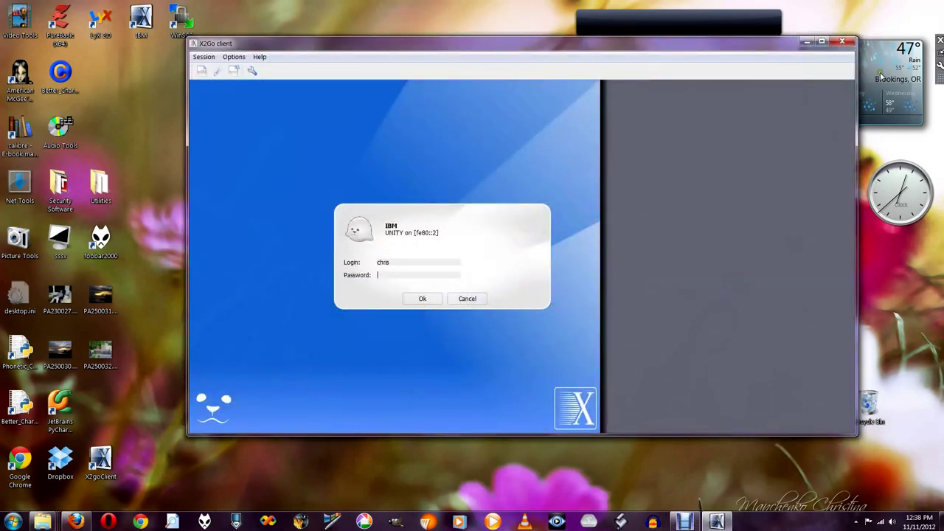
{"action": "left_click", "coordinate": [841, 41]}
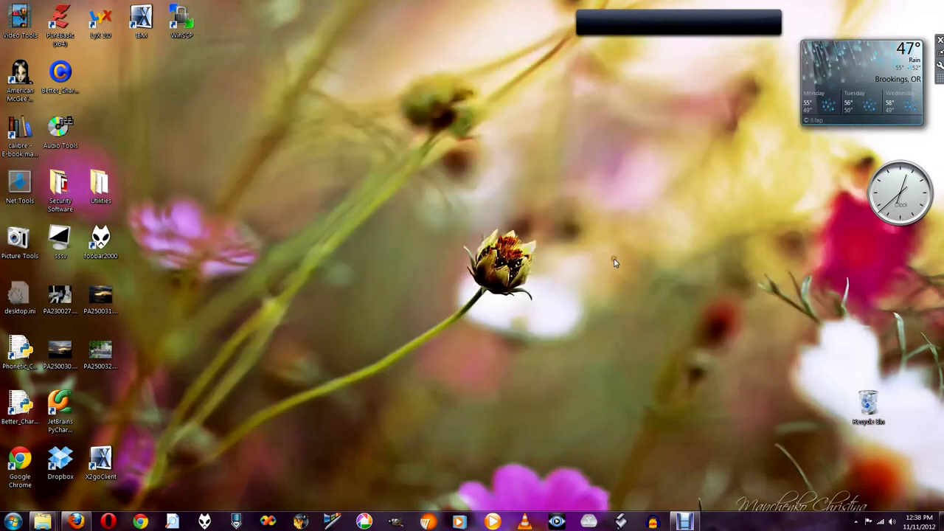